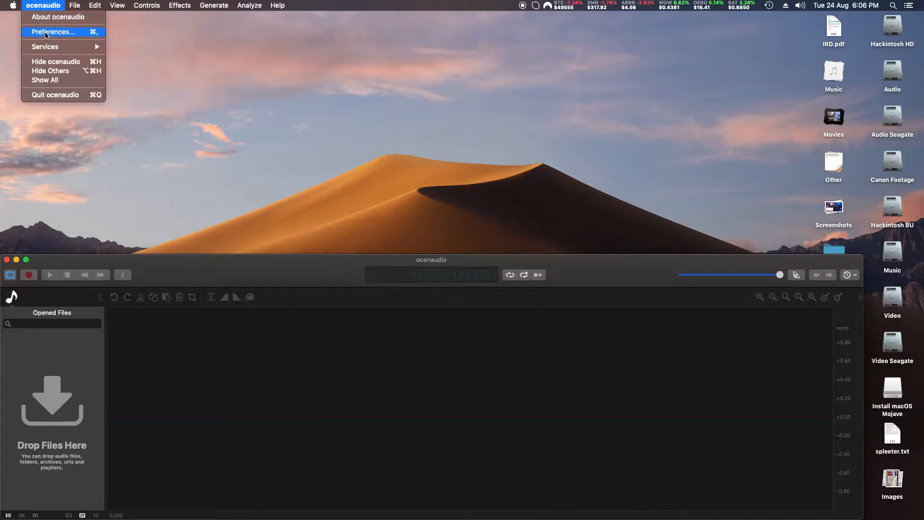
Show the Sound preferences and browse playback devices, keeping USB Audio CODEC selected
click(44, 32)
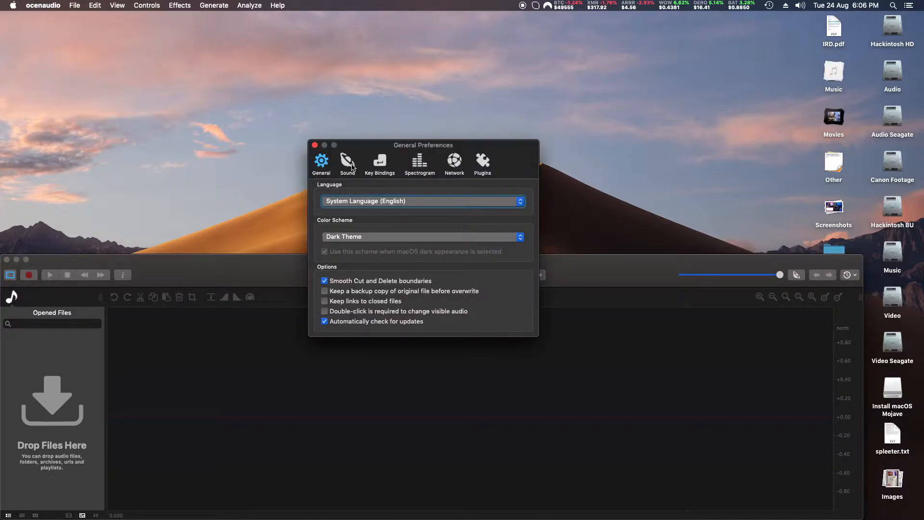
click(348, 164)
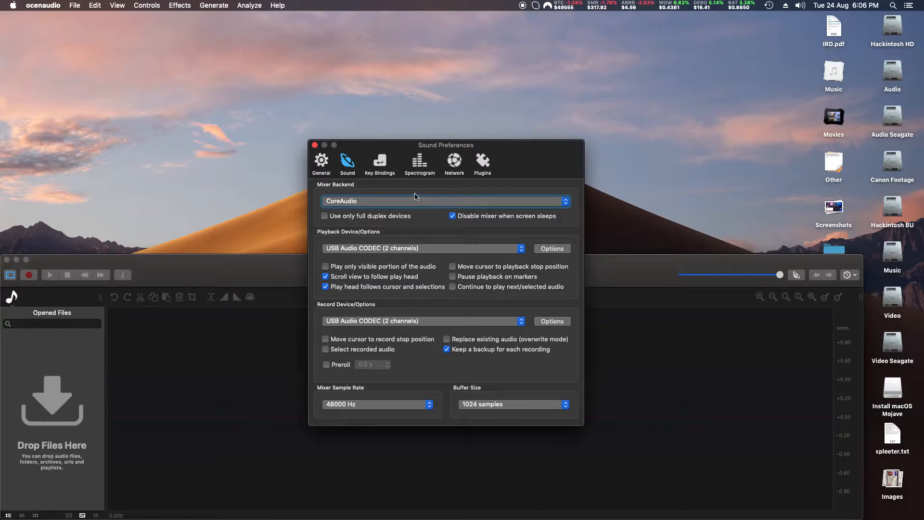
click(402, 250)
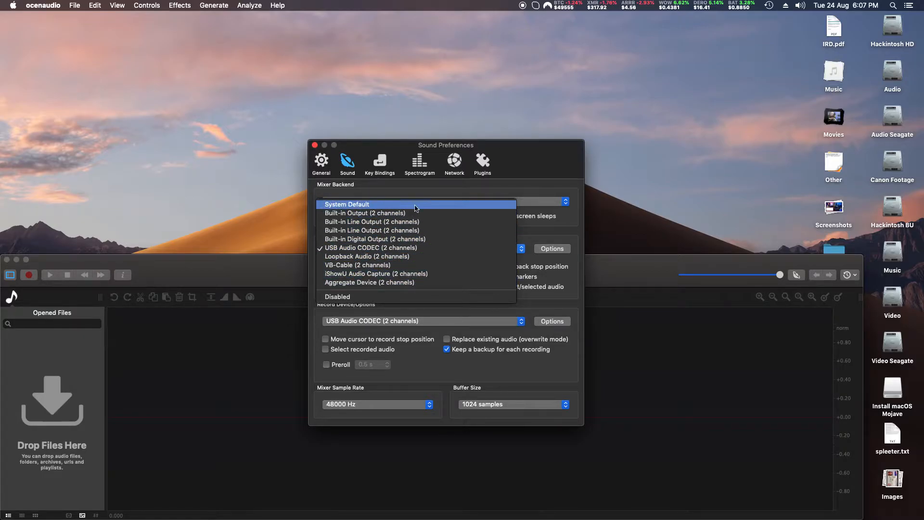
click(527, 160)
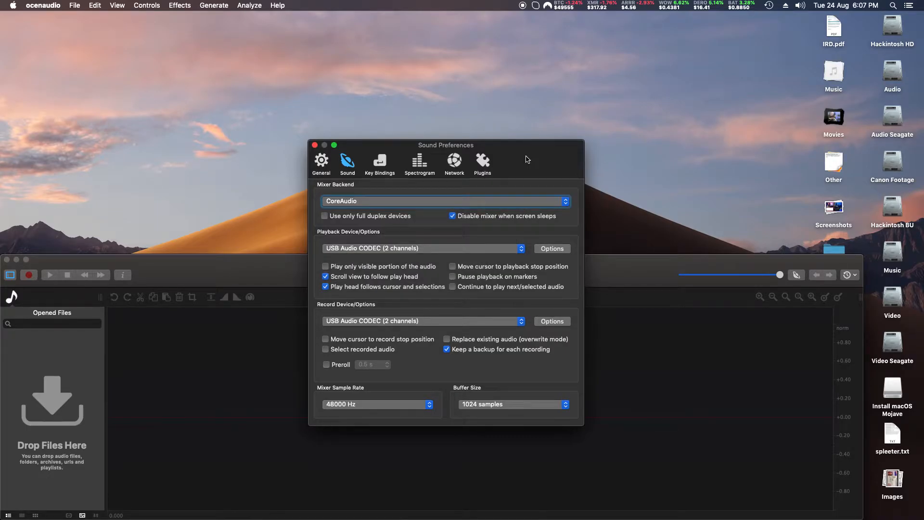
click(374, 325)
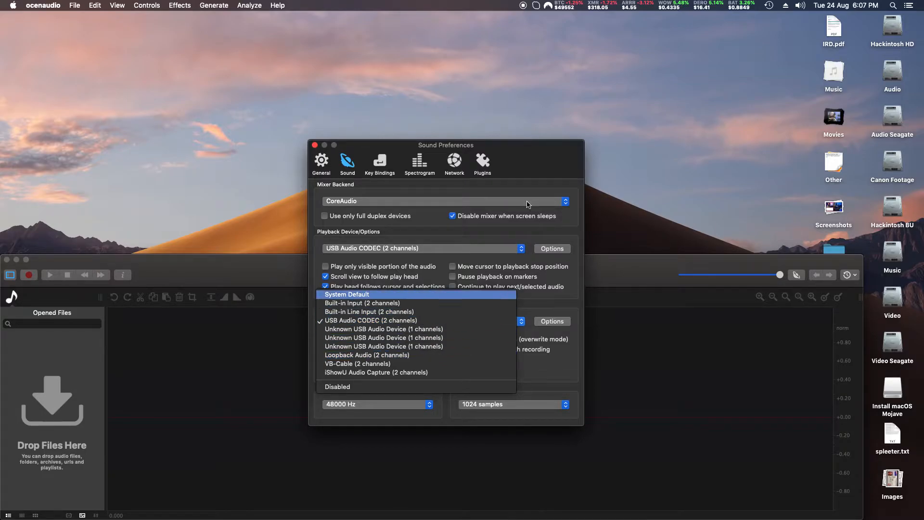
click(535, 171)
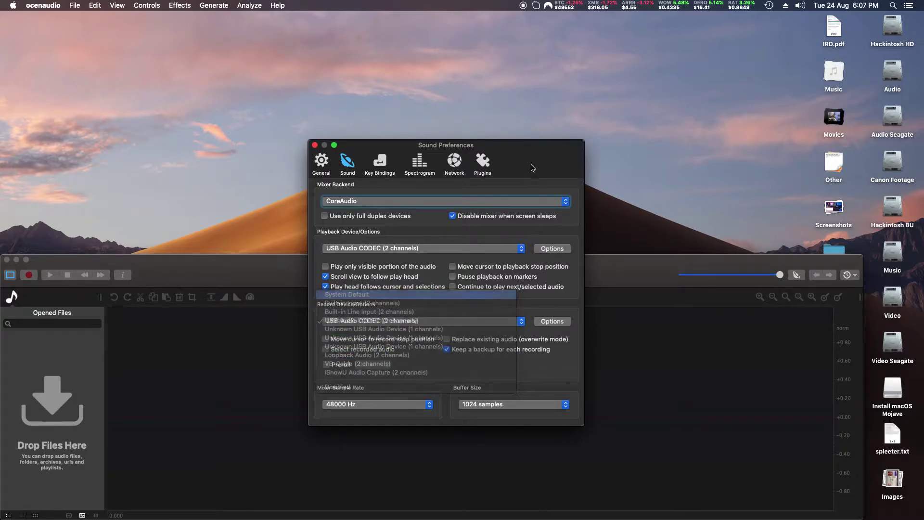
click(314, 145)
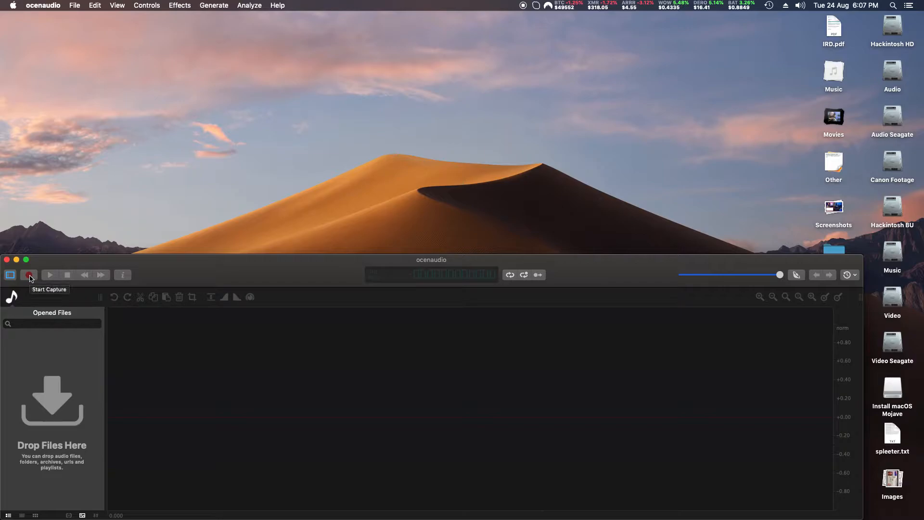
Start a new recording from USB Audio CODEC at 44100 Hz, mono, 24 bits
click(29, 275)
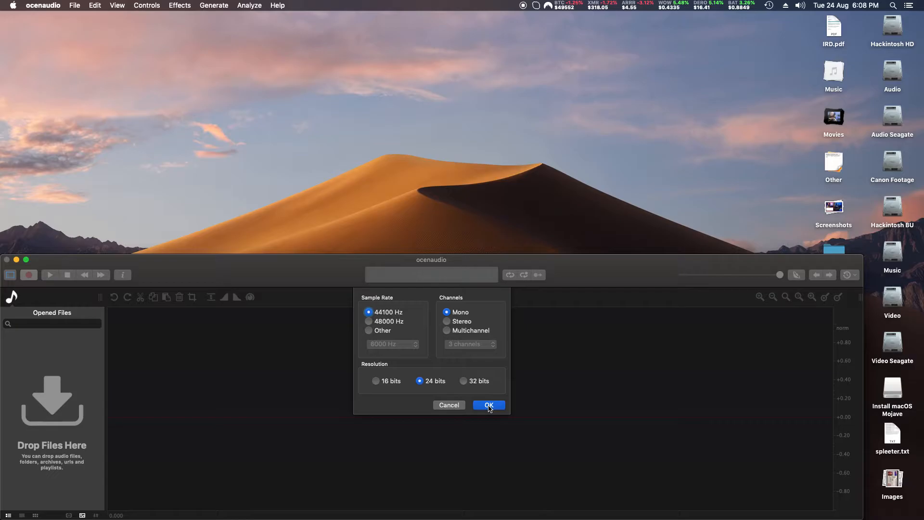
click(489, 405)
click(489, 405)
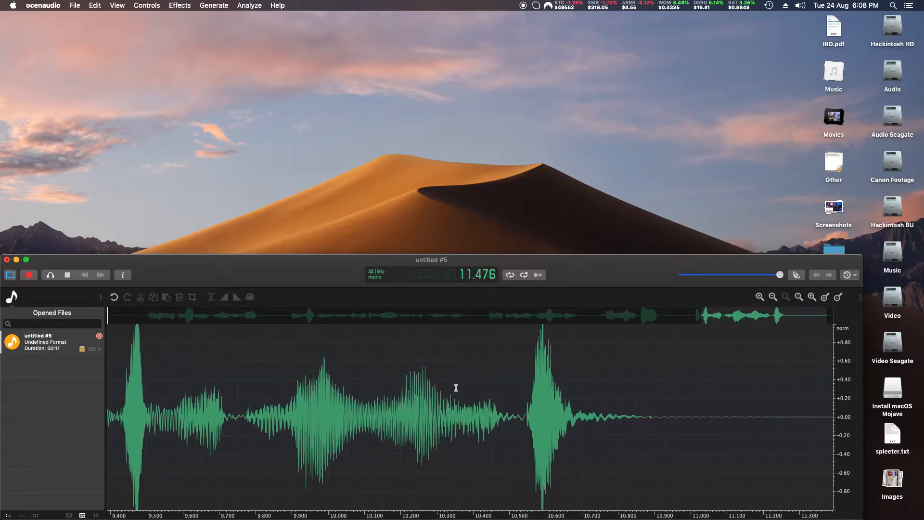
Stop the recording at about 13 seconds and listen back from the 9.2-second mark
click(67, 275)
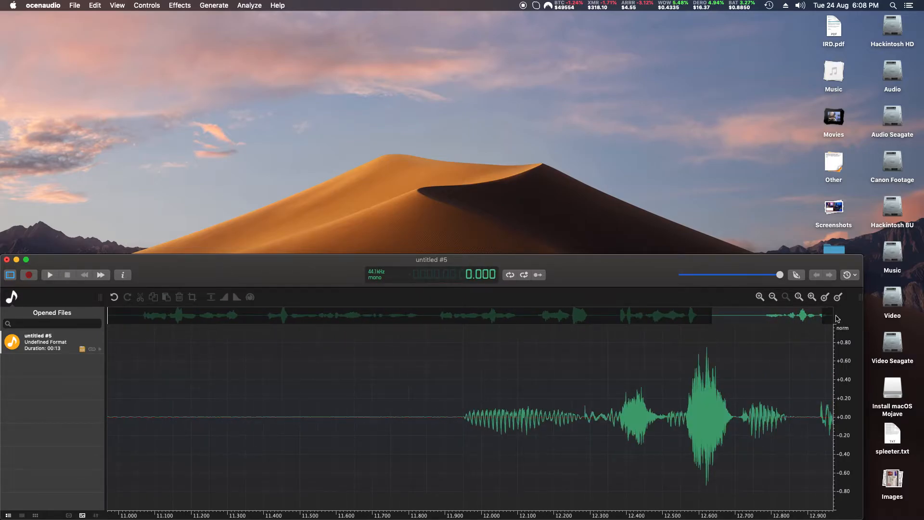
click(799, 297)
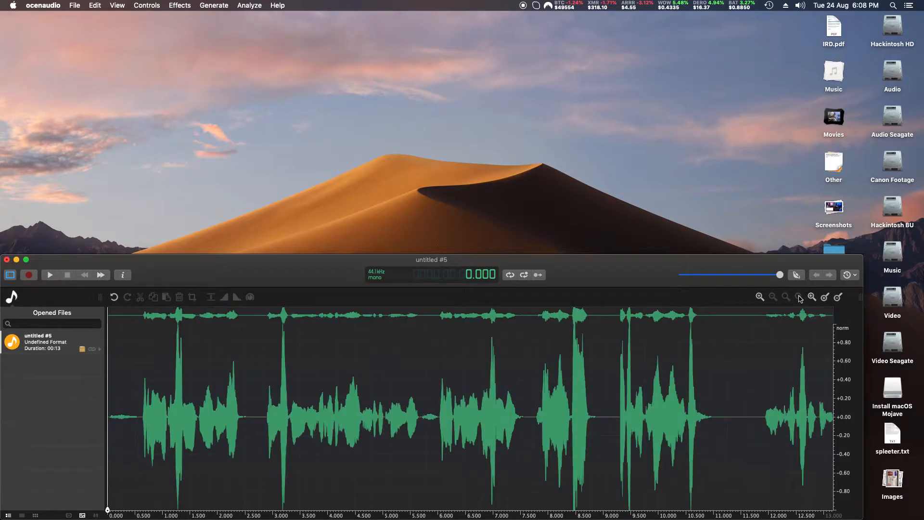
click(615, 420)
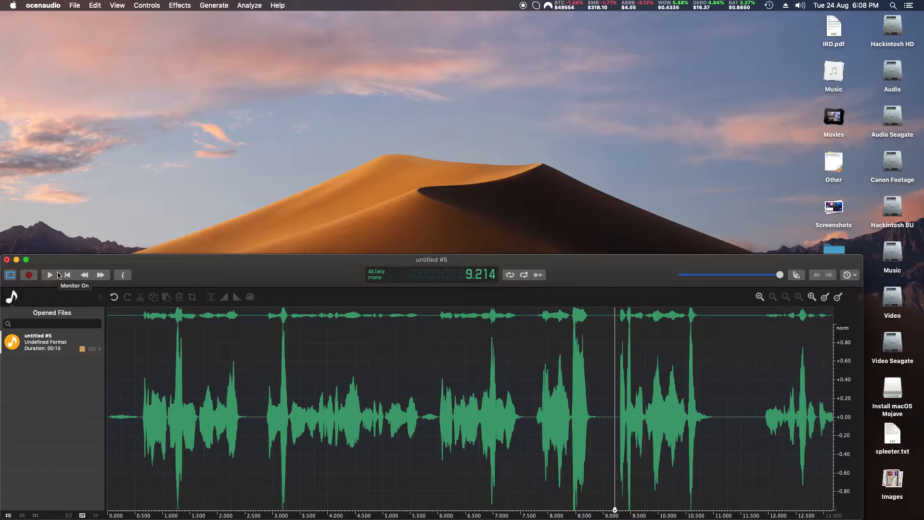
click(50, 276)
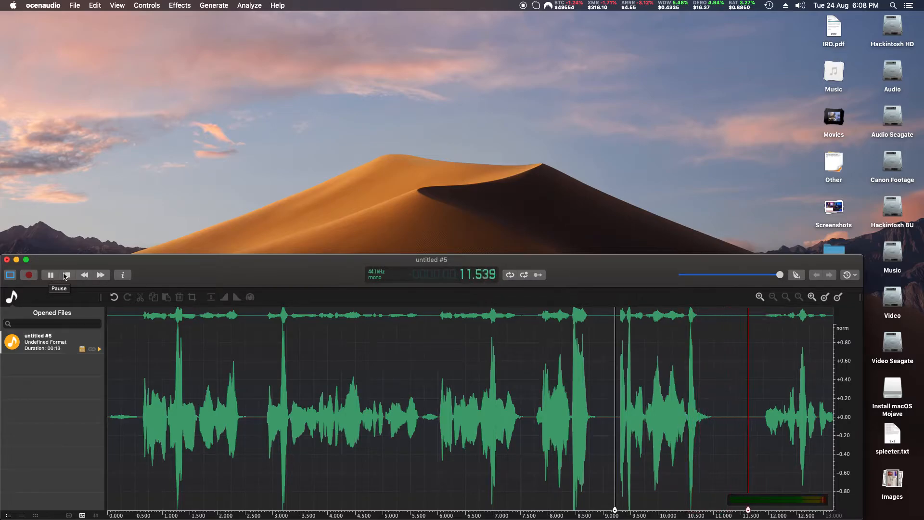
key(space)
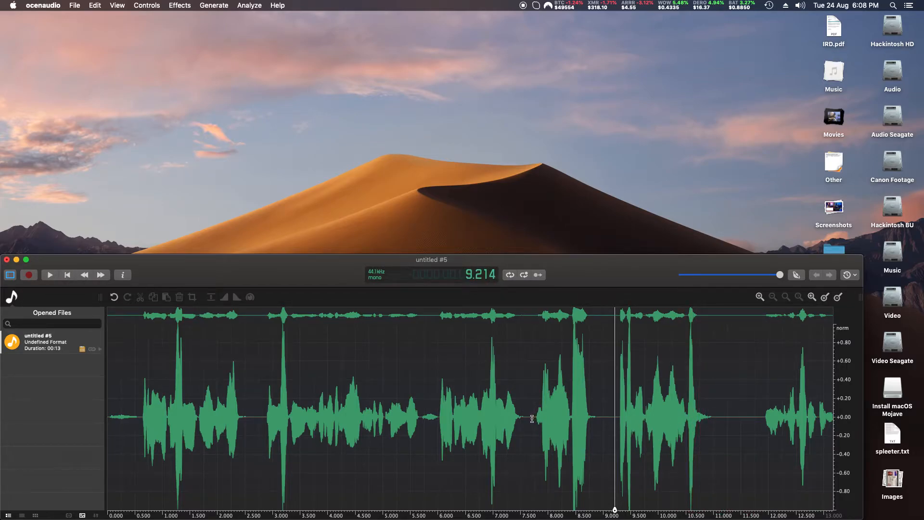
Select the audio from about 7.5 to 10.9 seconds
drag(531, 417, 715, 436)
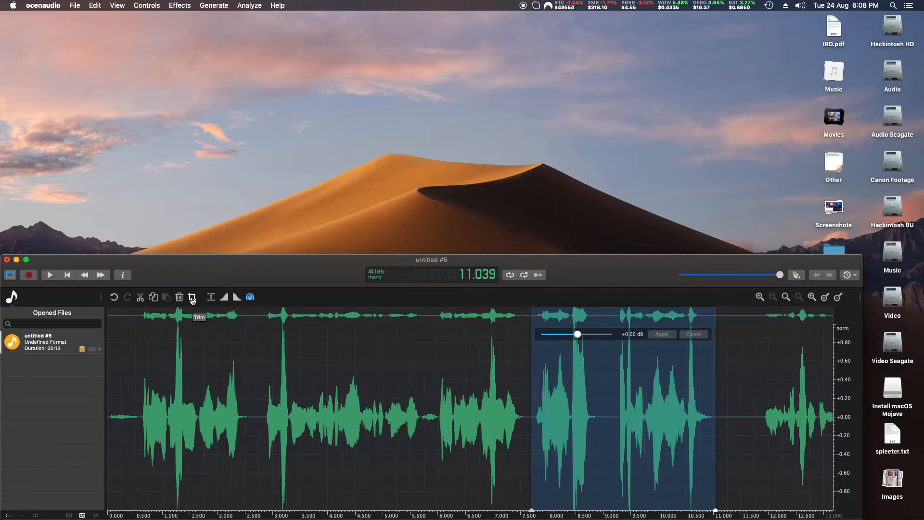
Trim to the selected 3.336-second section and play the resulting clip
click(192, 297)
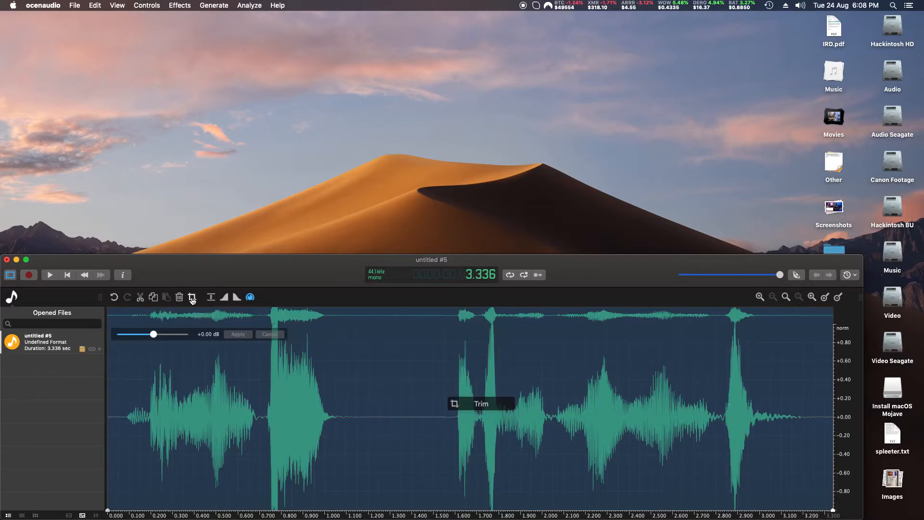
click(50, 275)
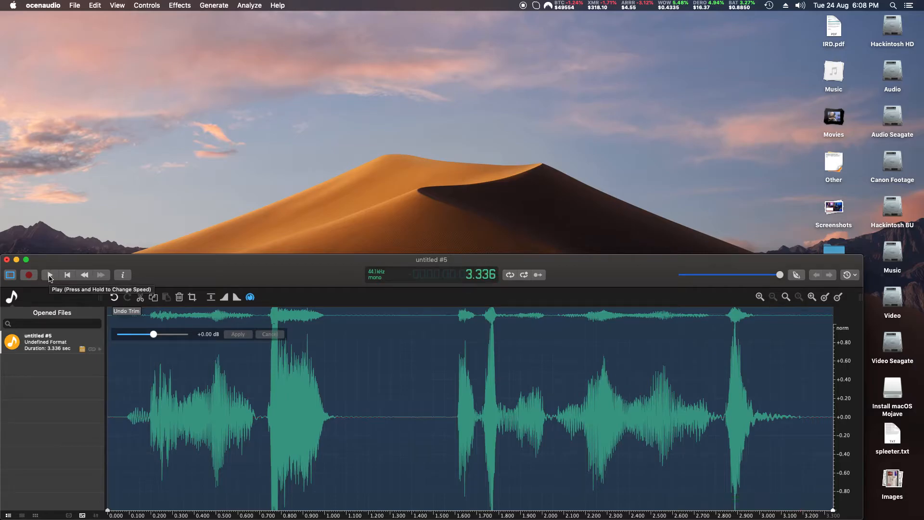
right_click(44, 345)
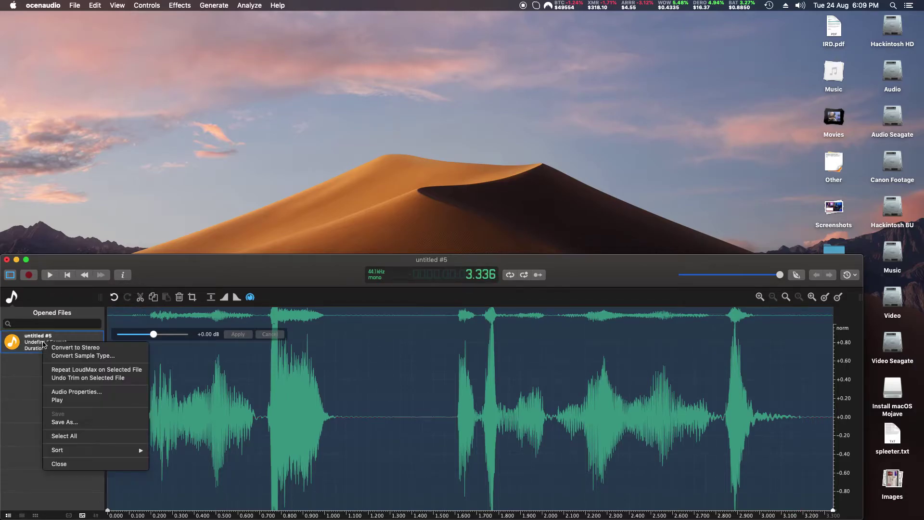
Save the clip to the Desktop as 'What yOu want.wav' in Wav PCM Linear format
click(87, 424)
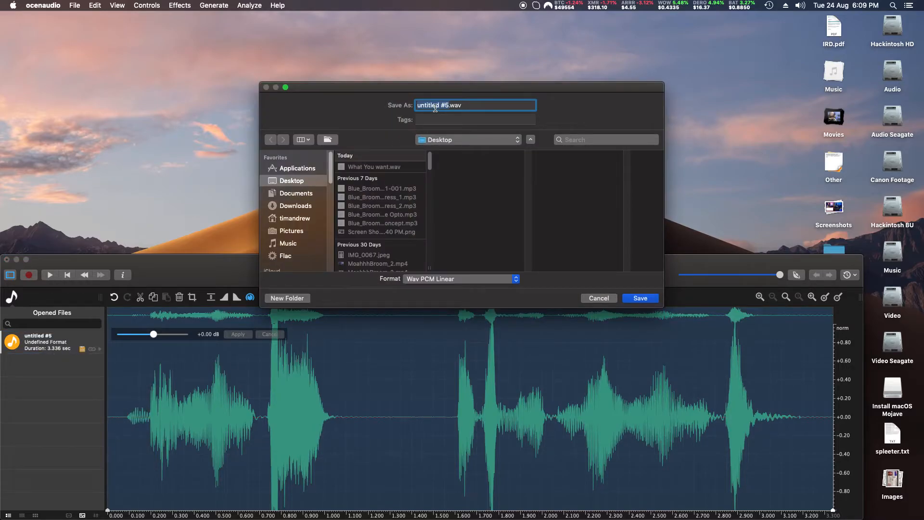
text(What  yOu wa)
text(nt)
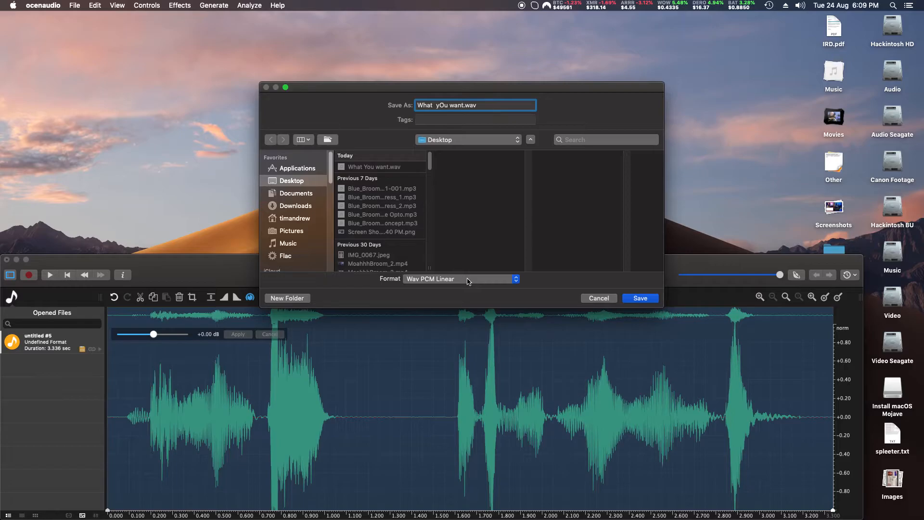
click(468, 281)
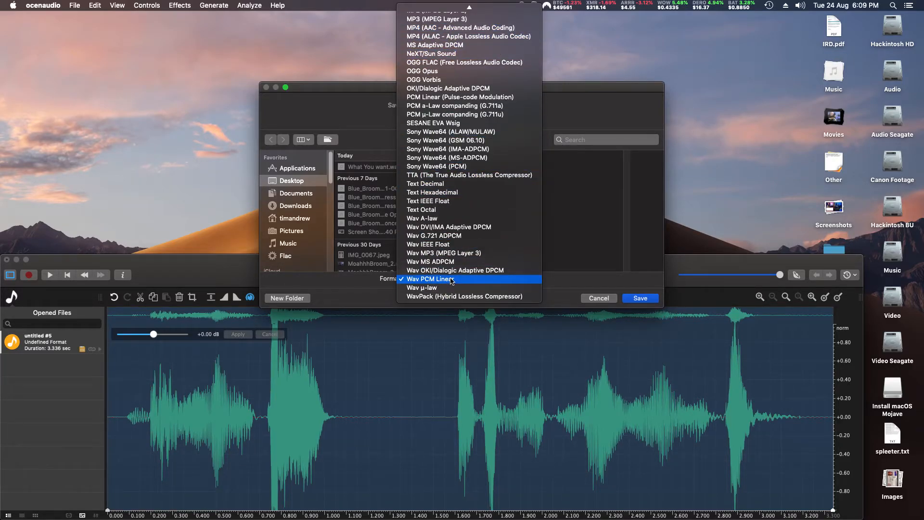
click(567, 282)
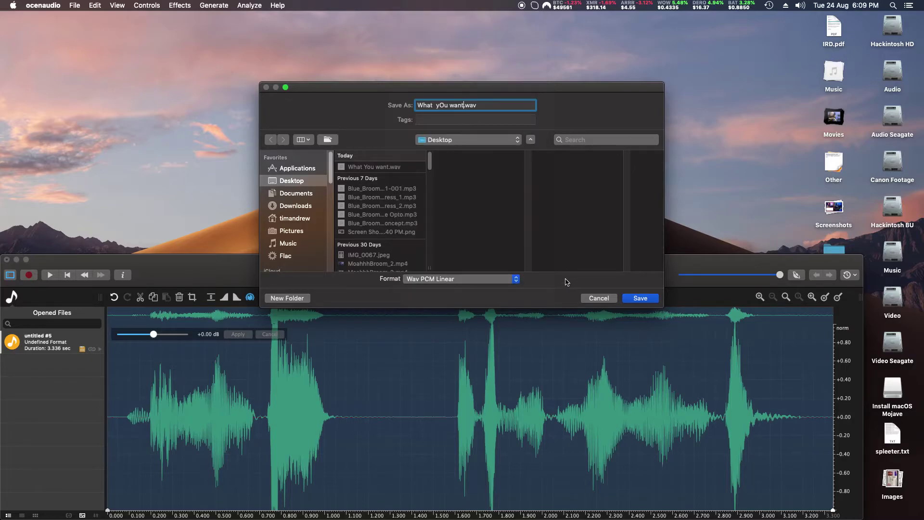
click(641, 298)
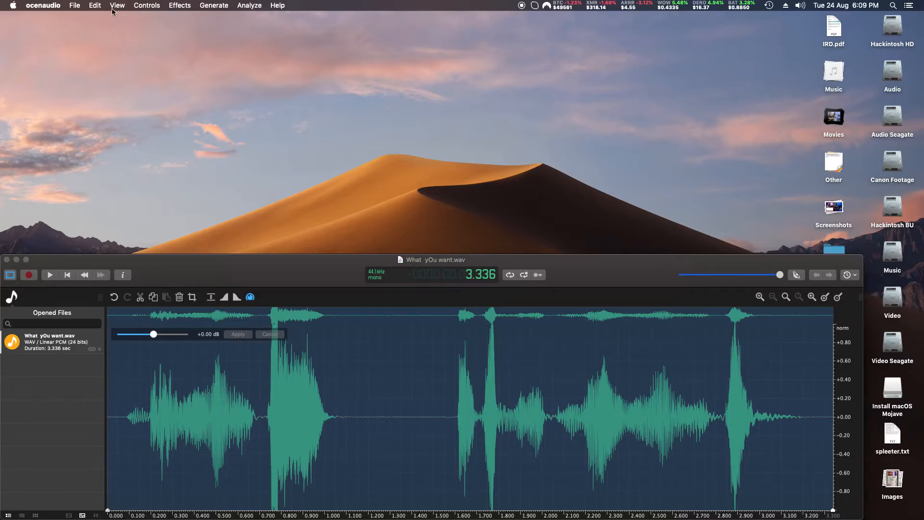
Create a new empty mono 24-bit audio file via File > New
click(78, 6)
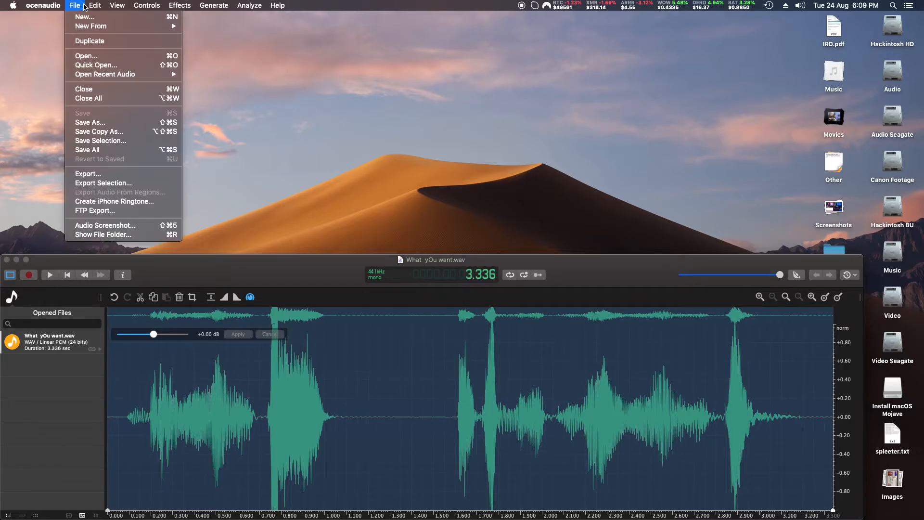
mouse_move(91, 26)
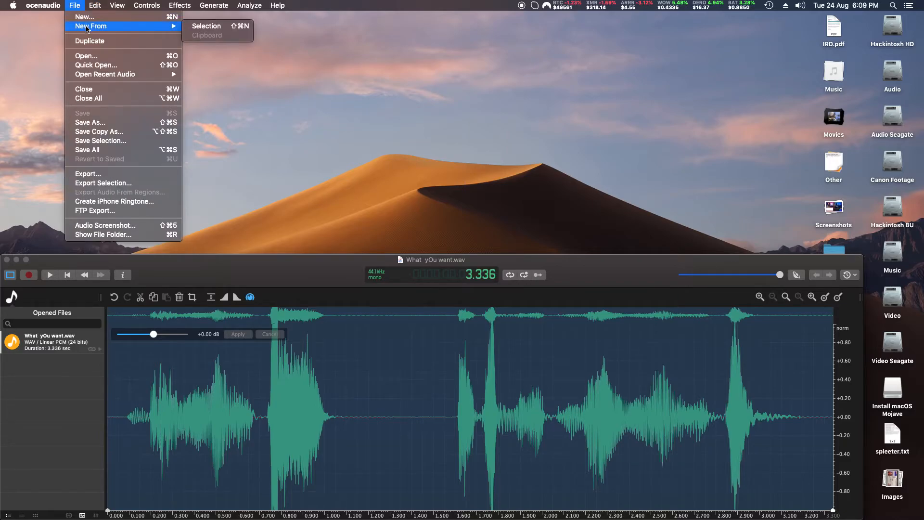
click(101, 17)
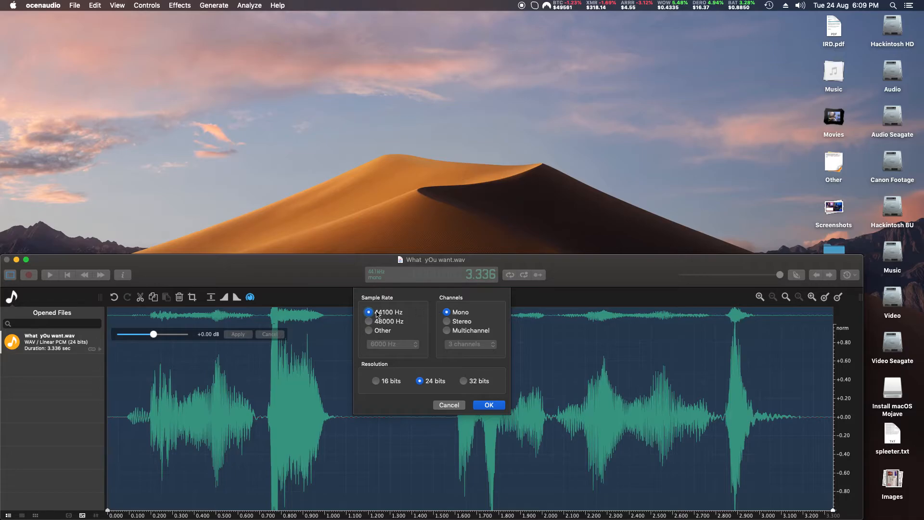
click(487, 406)
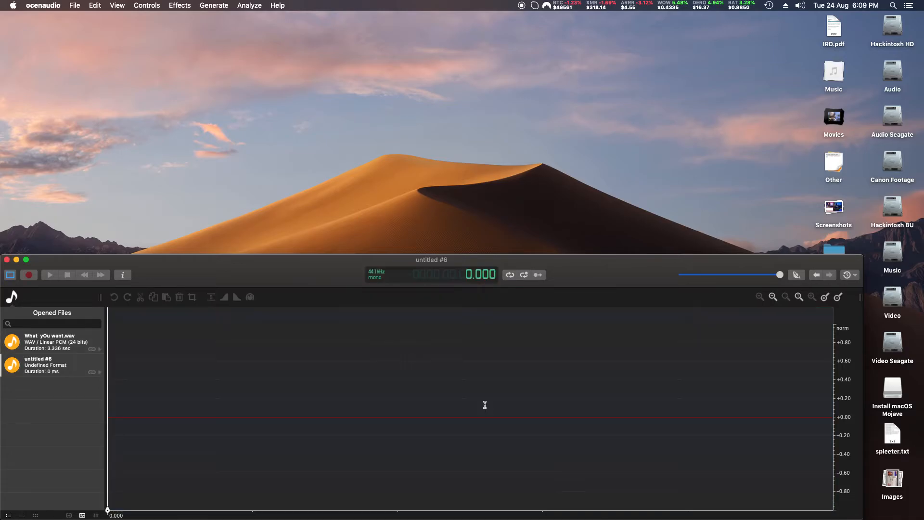
Record a second voice clip of about ten seconds from USB Audio CODEC
click(29, 275)
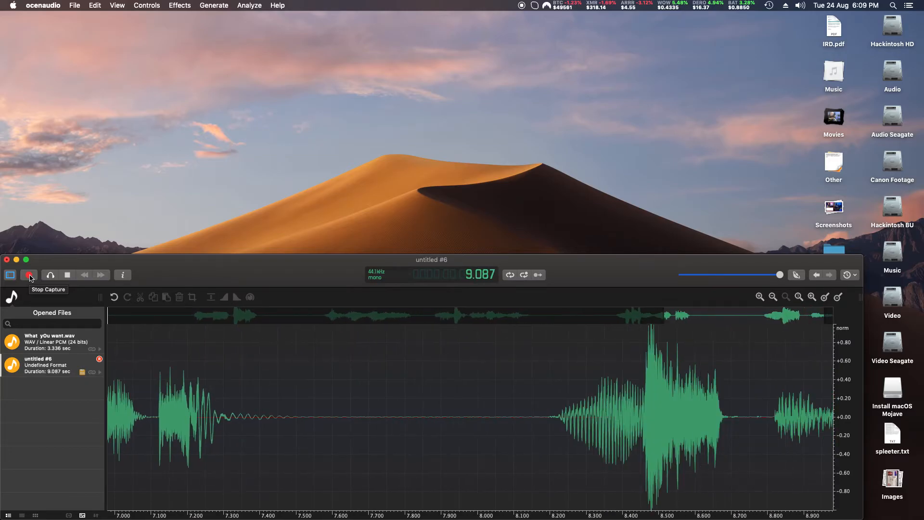
click(30, 277)
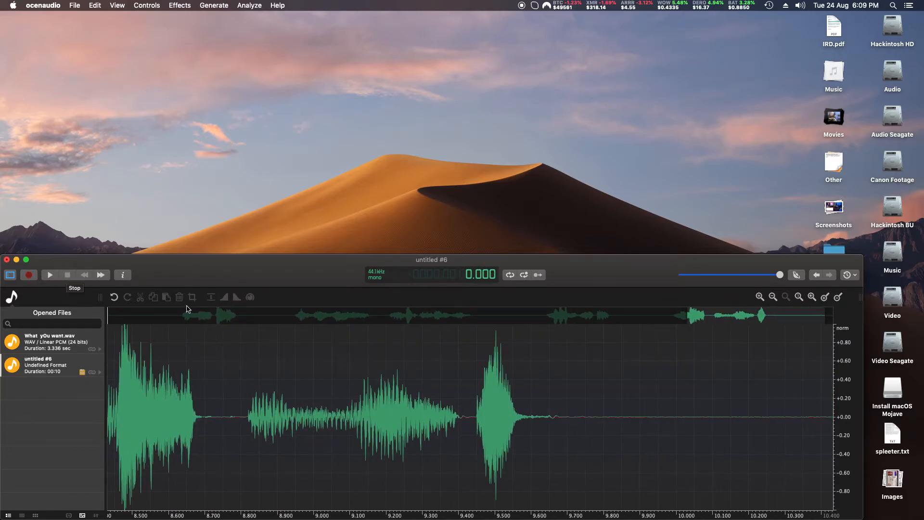
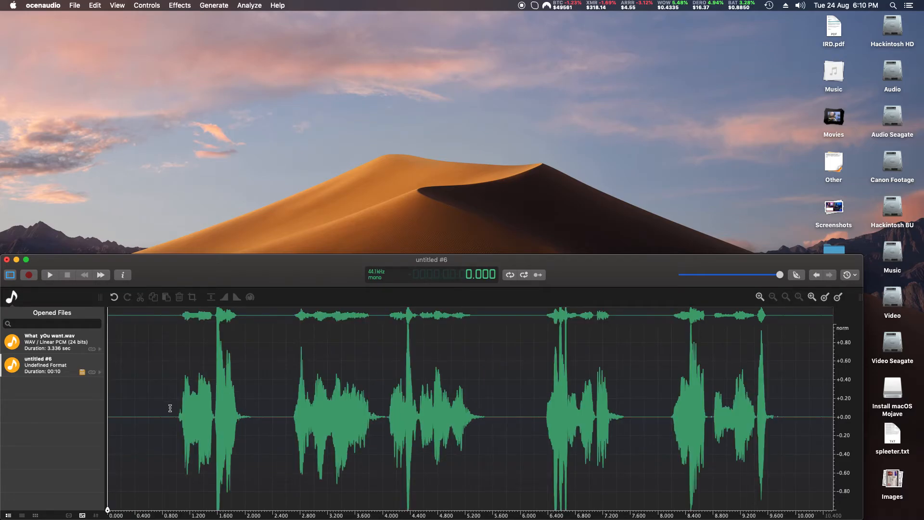
Place the cursor where speech begins and preview the recording from that point
click(170, 408)
click(51, 275)
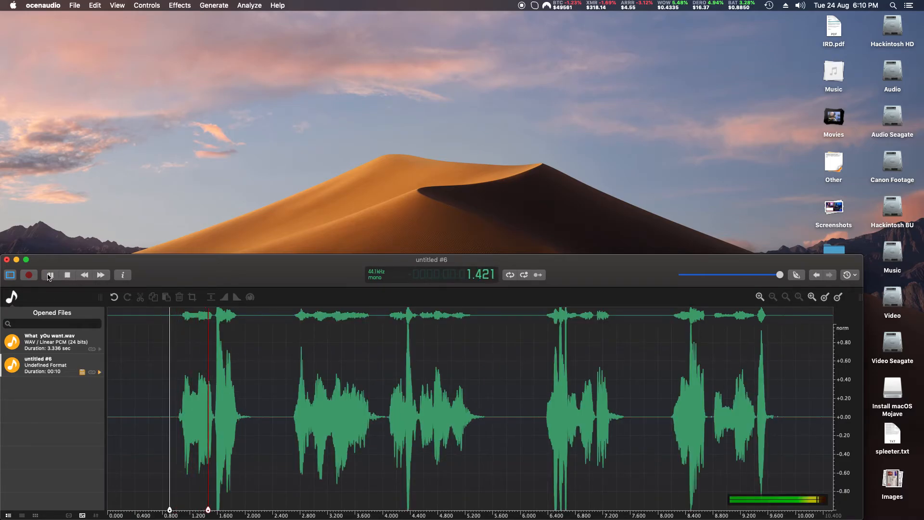
click(68, 275)
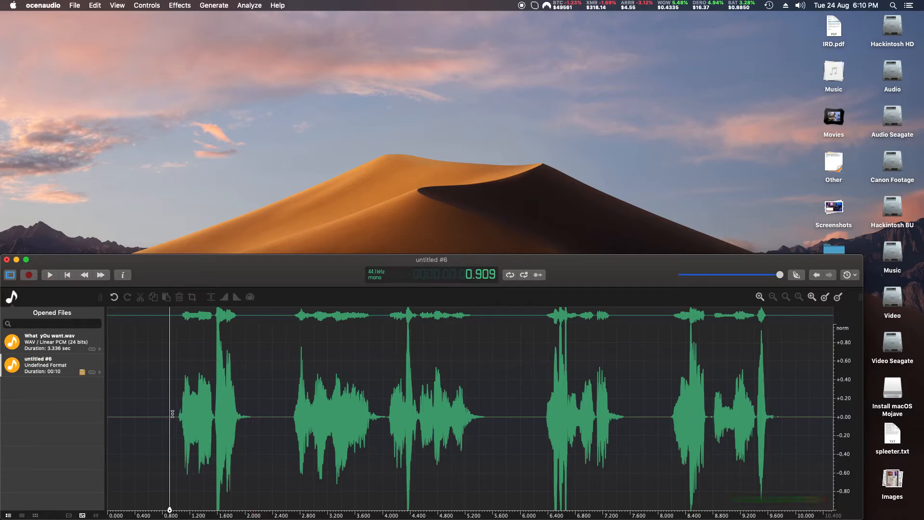
Select the speech through about 9.95 s and trim the recording to that 9.02-second section
drag(170, 410, 792, 455)
click(250, 297)
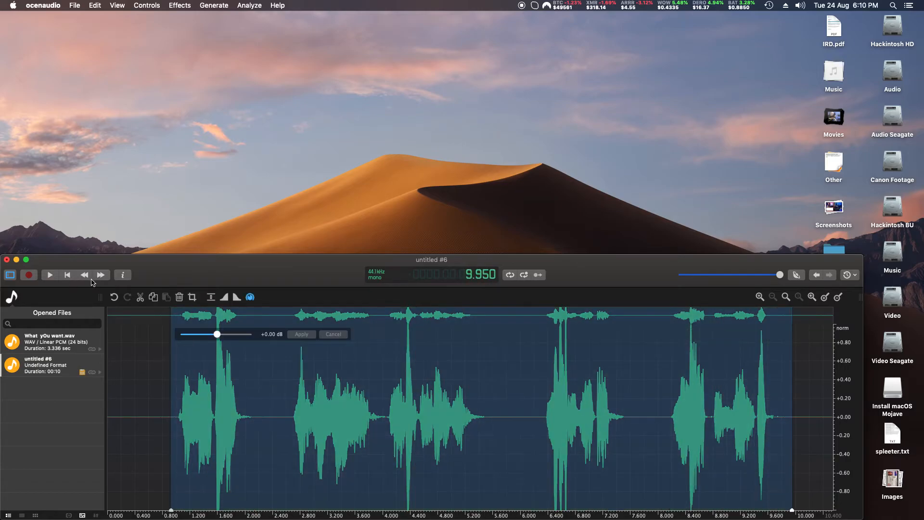
click(193, 298)
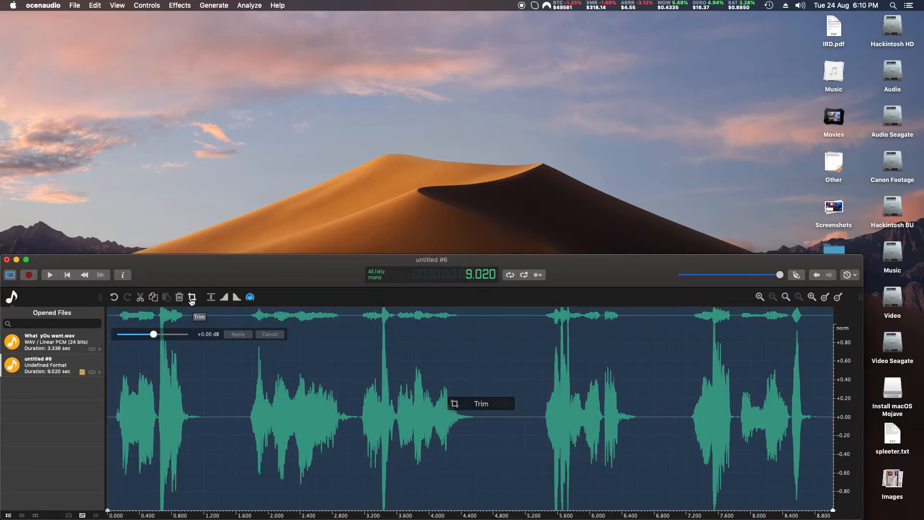
right_click(34, 369)
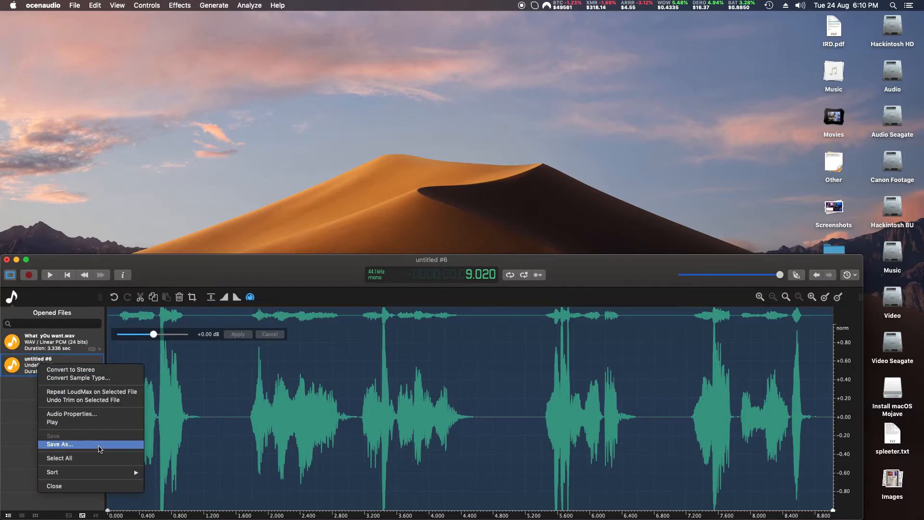
Save the trimmed clip as a WAV file named 'Miss a Week.wav'
click(100, 444)
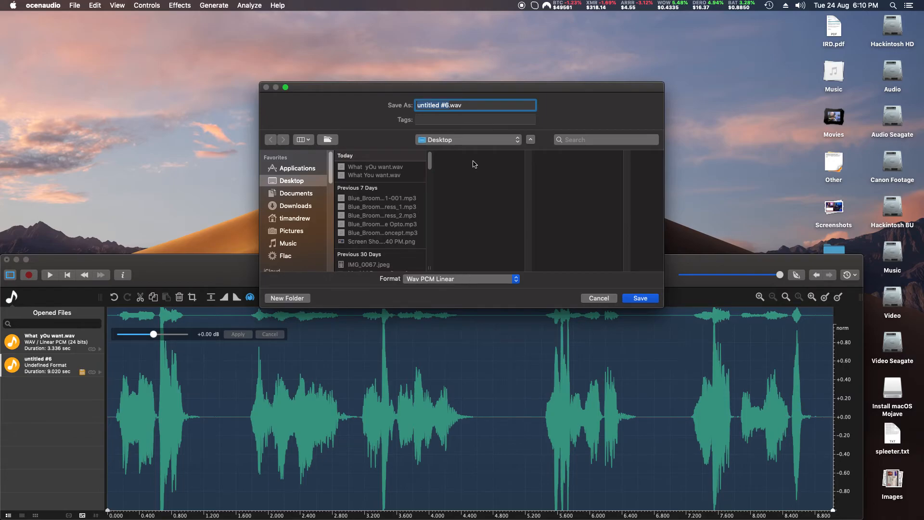
text(Miss)
text( a W)
text(eek)
click(629, 300)
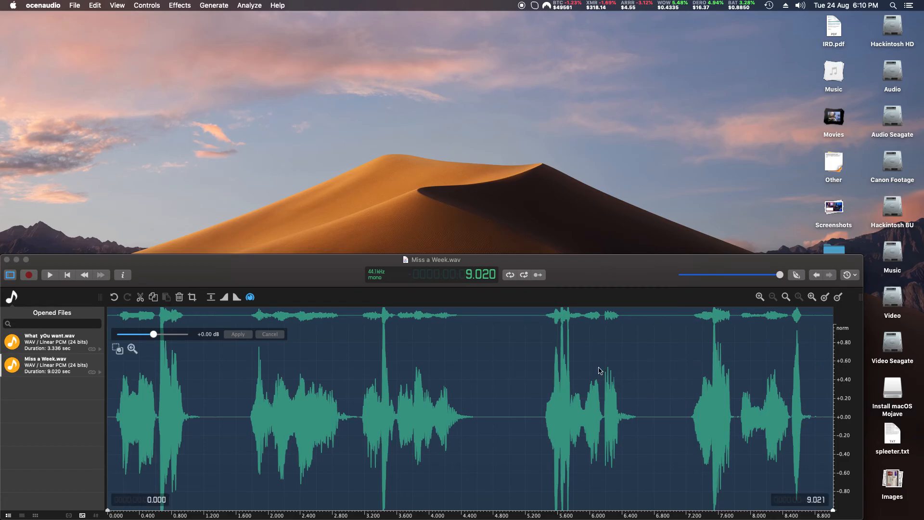
click(48, 275)
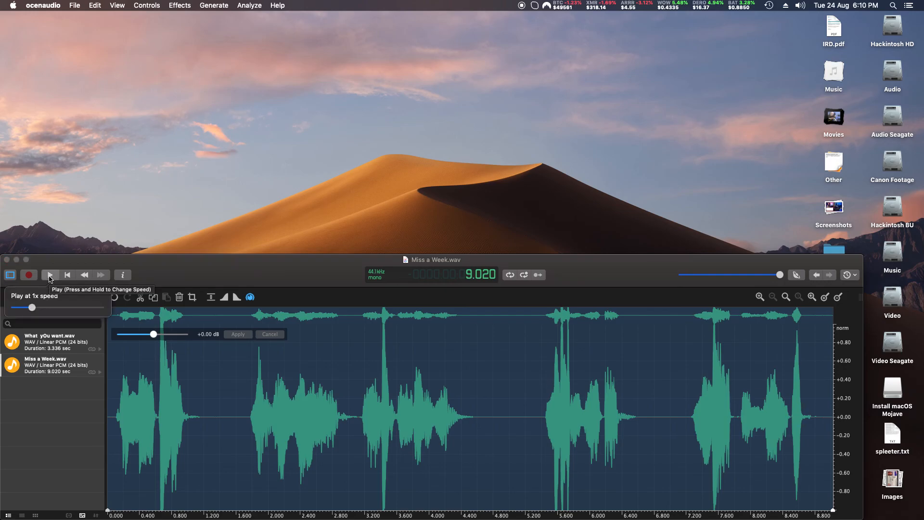
click(49, 278)
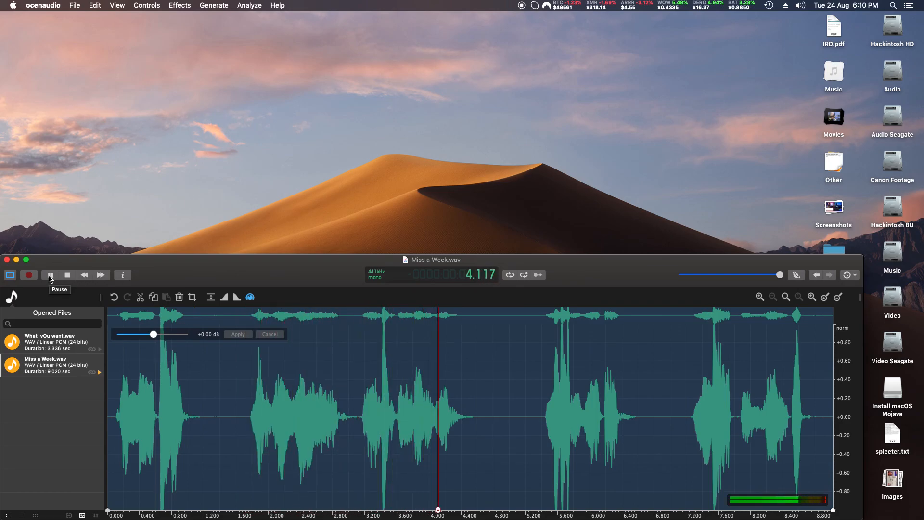
click(71, 278)
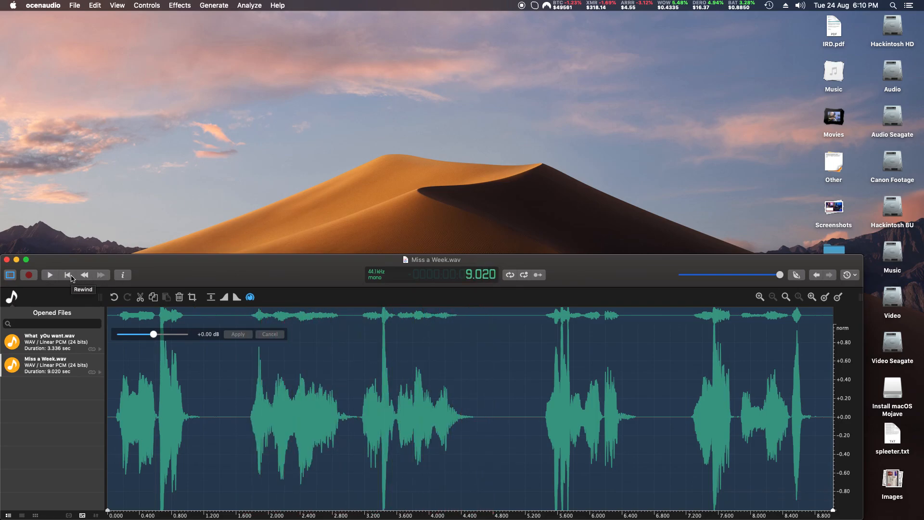